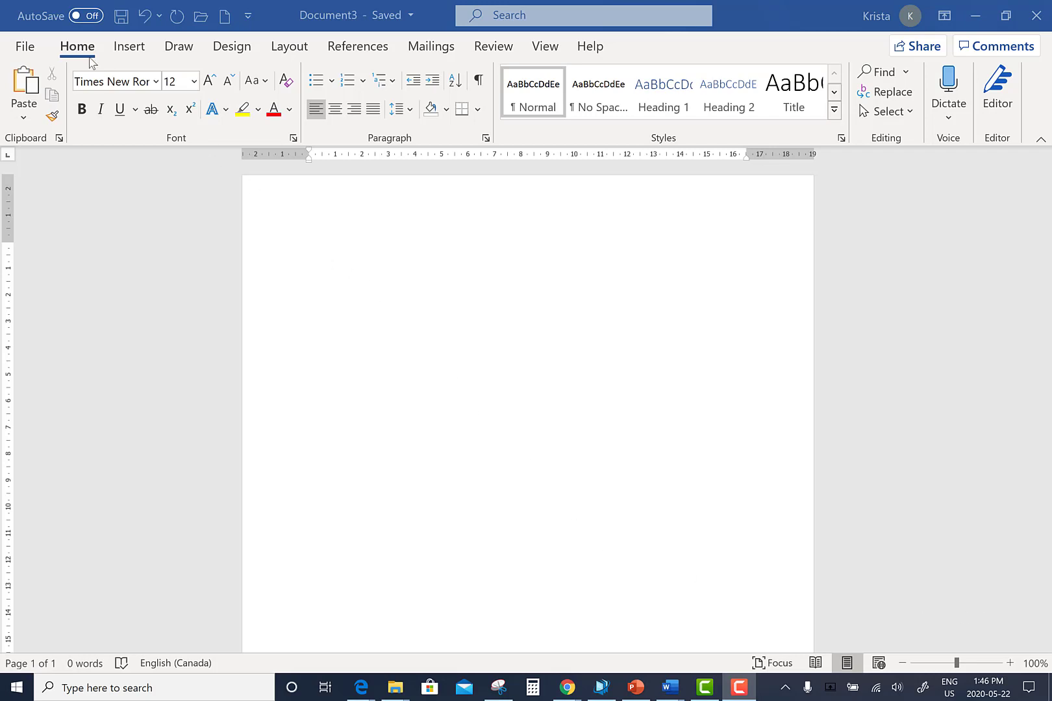
Apply the No Spacing style to the blank document, leaving Calibri (Body) 11
{"action": "left_click", "coordinate": [589, 104]}
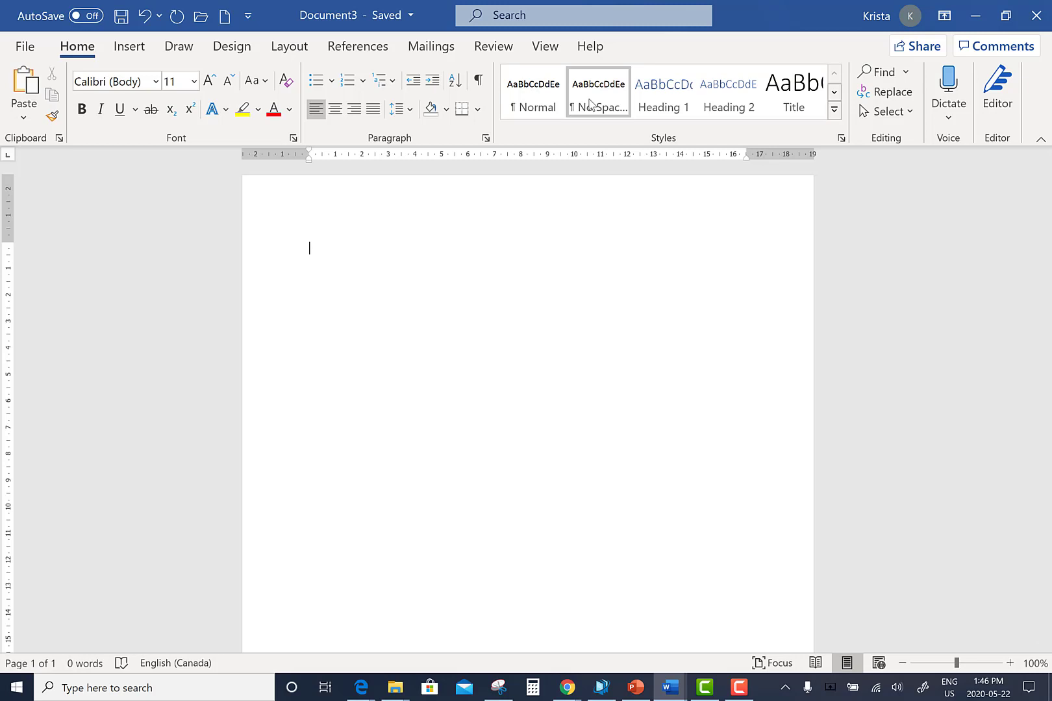
Add a Plain Number 3 page number at the header's top right, then return to the body
{"action": "left_click", "coordinate": [137, 55]}
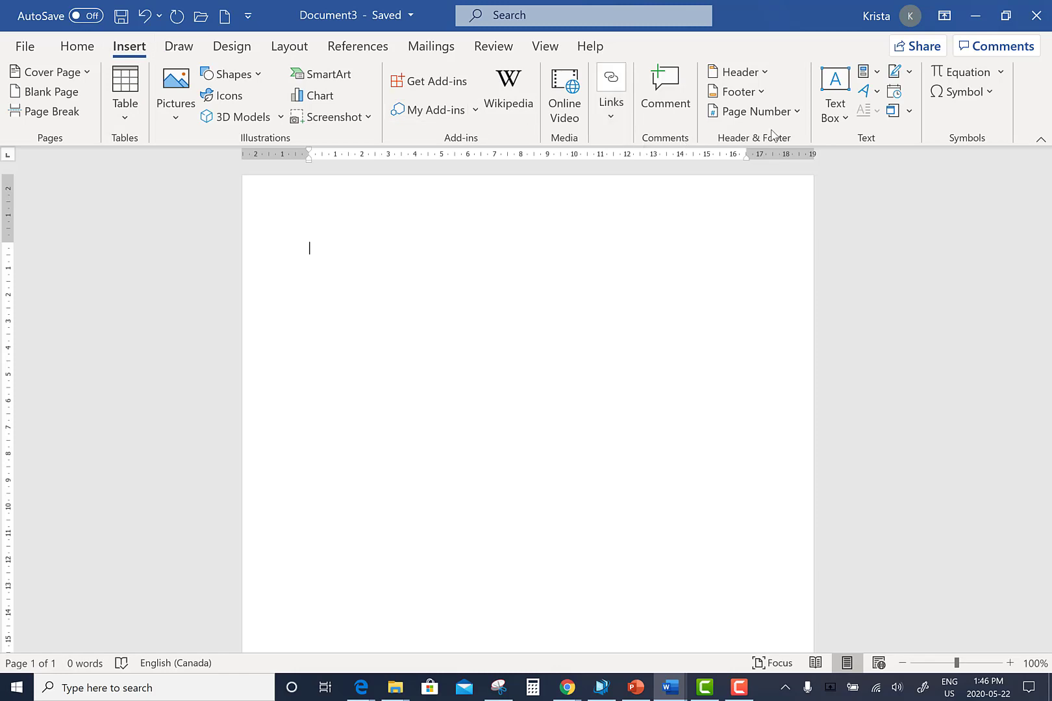
{"action": "left_click", "coordinate": [798, 113]}
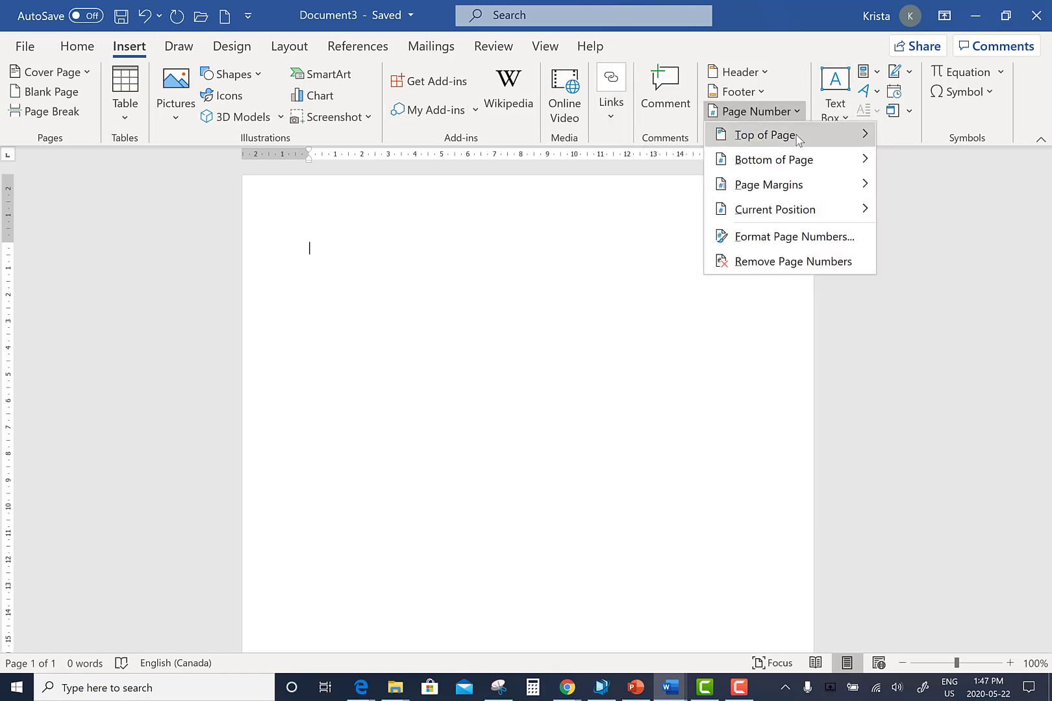
{"action": "mouse_move", "coordinate": [797, 136]}
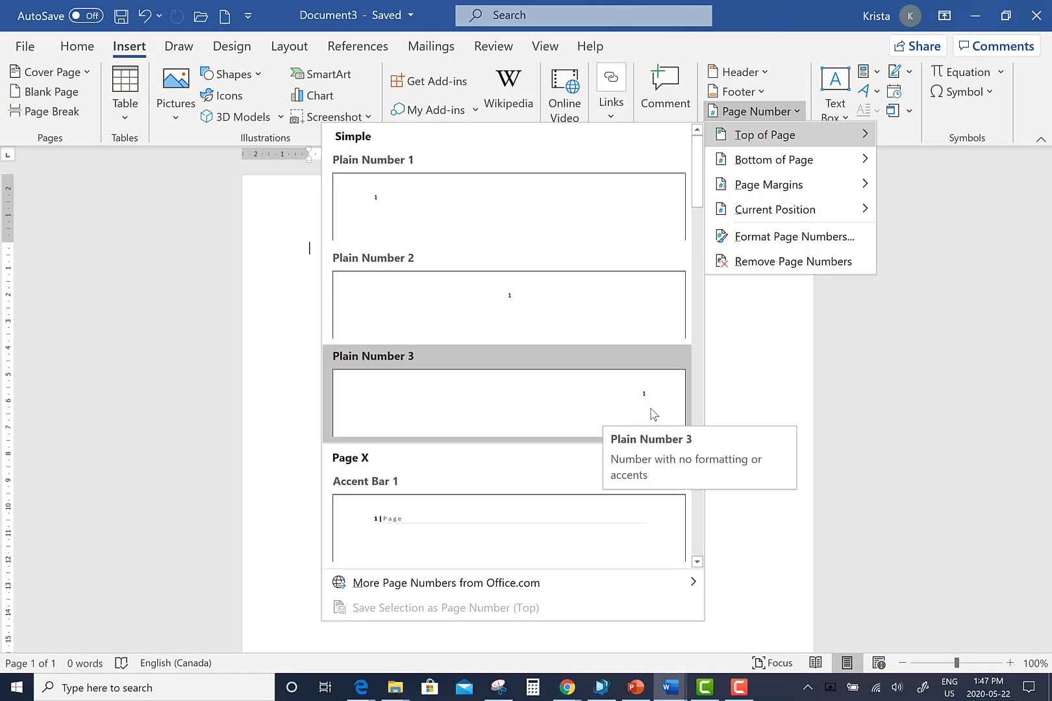
{"action": "left_click", "coordinate": [578, 392]}
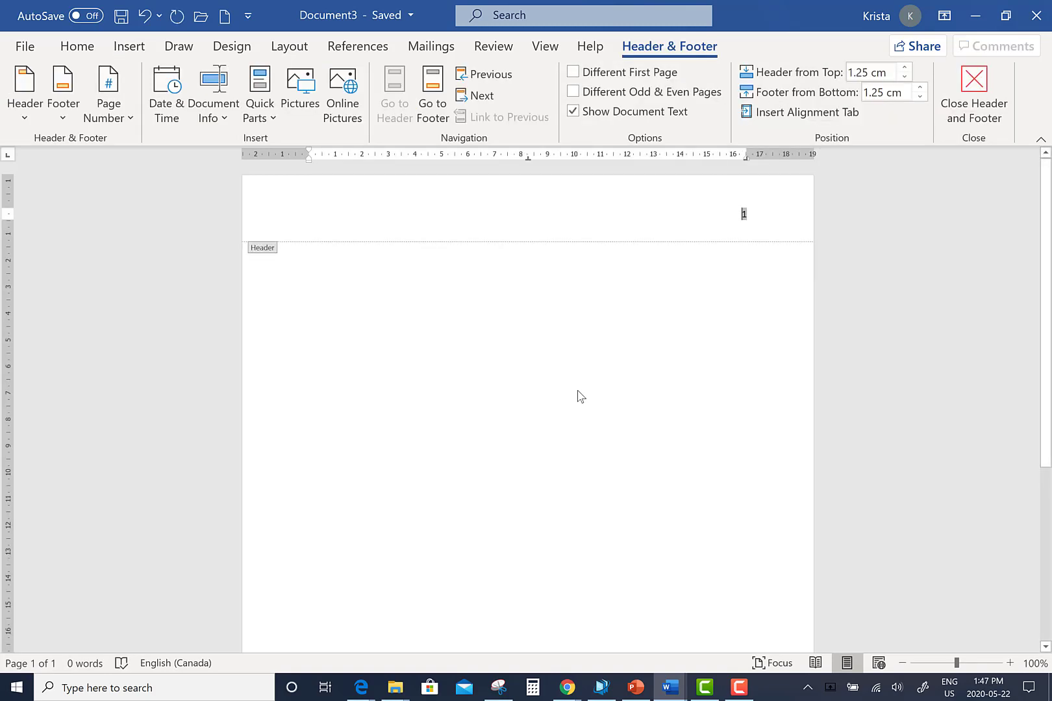
{"action": "double_click", "coordinate": [743, 214]}
{"action": "left_click", "coordinate": [656, 242]}
{"action": "double_click", "coordinate": [266, 265]}
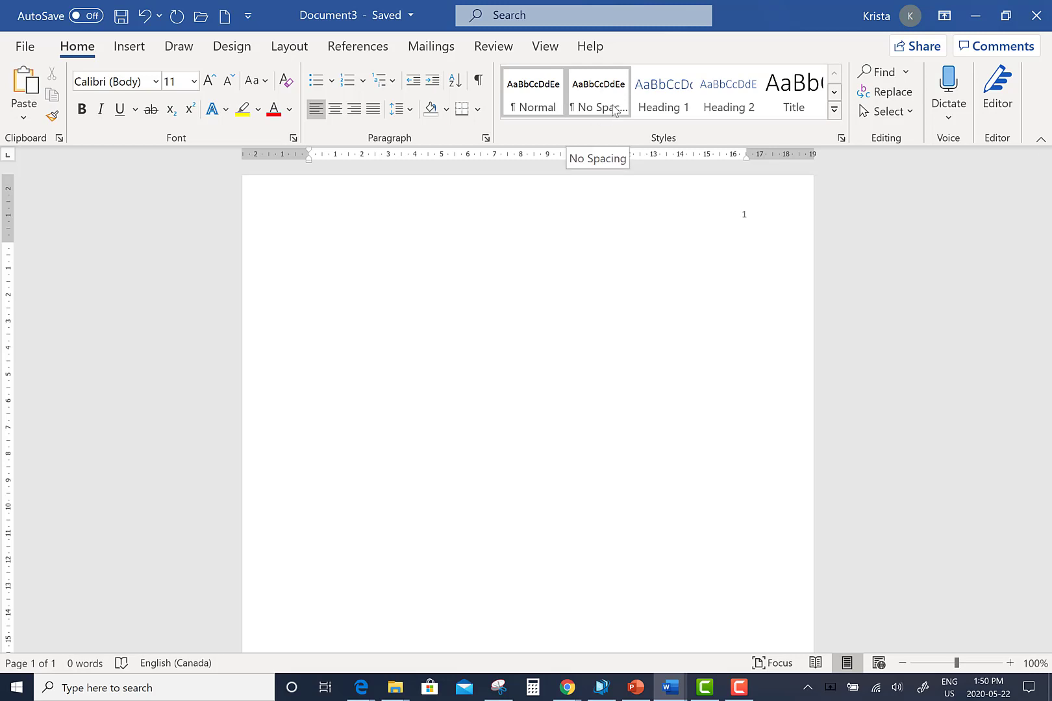
Apply No Spacing to the body paragraph and set its line spacing to 2.0
{"action": "left_click", "coordinate": [591, 95]}
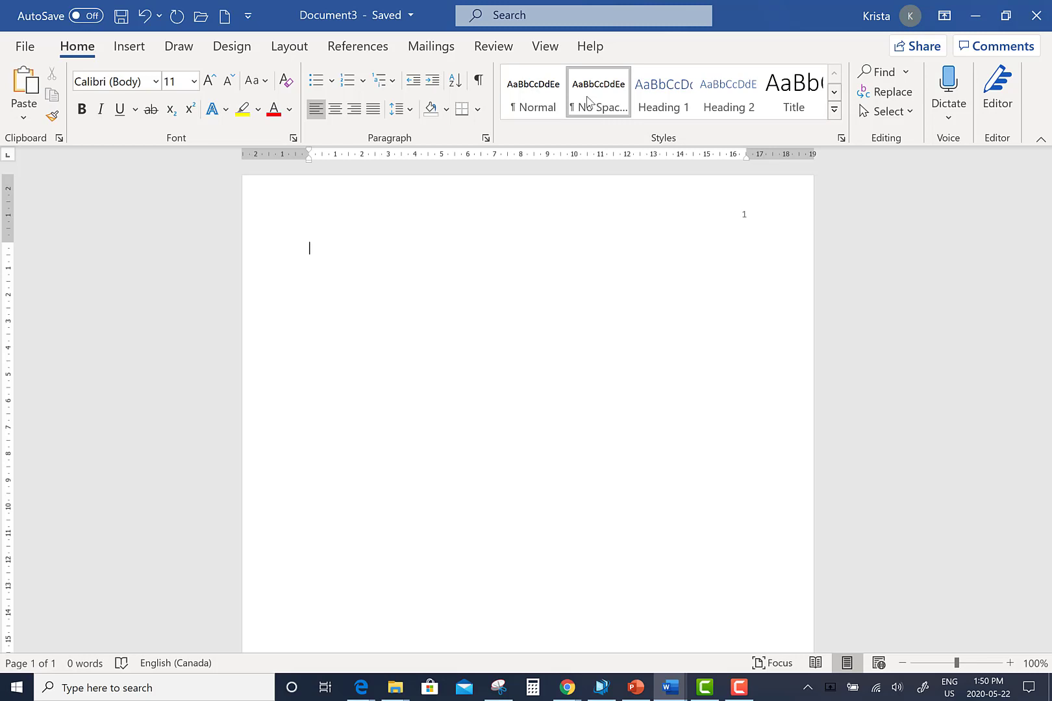
{"action": "left_click", "coordinate": [410, 111]}
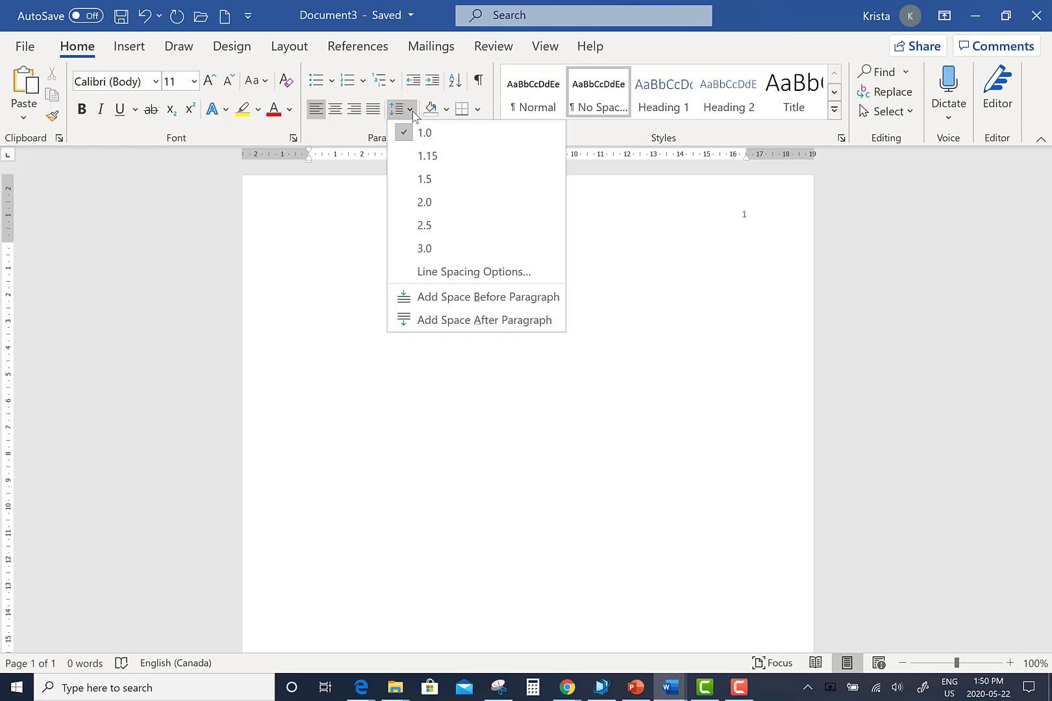
{"action": "left_click", "coordinate": [424, 203]}
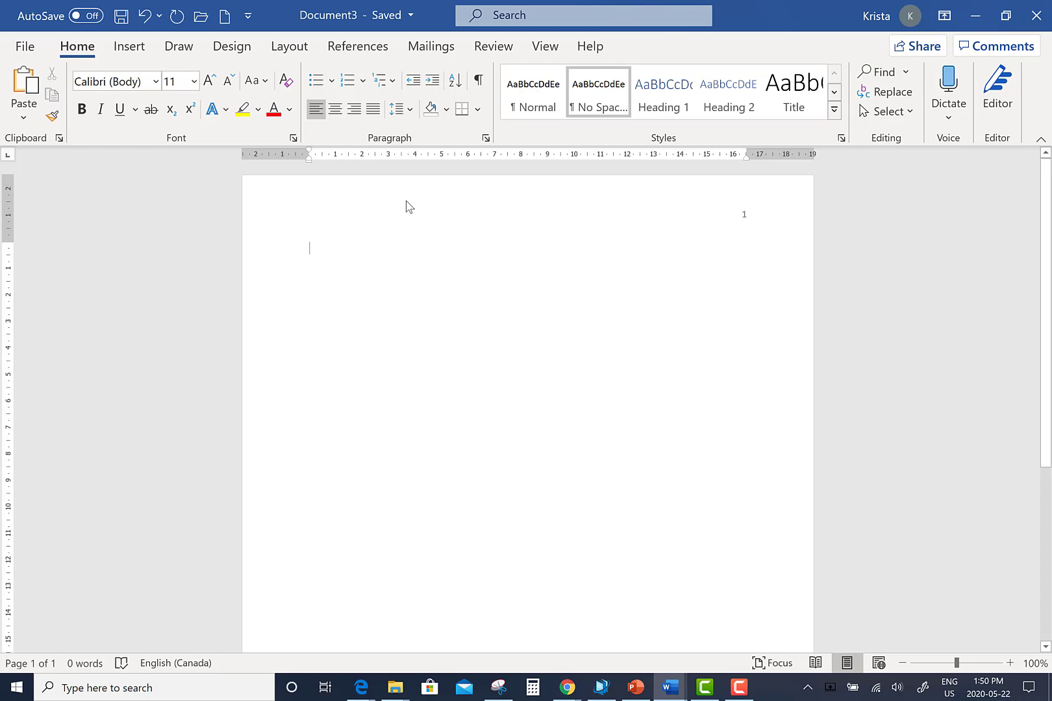
Set the body font to Times New Roman 12 and add blank lines at the top
{"action": "left_click", "coordinate": [195, 83]}
{"action": "left_click", "coordinate": [182, 187]}
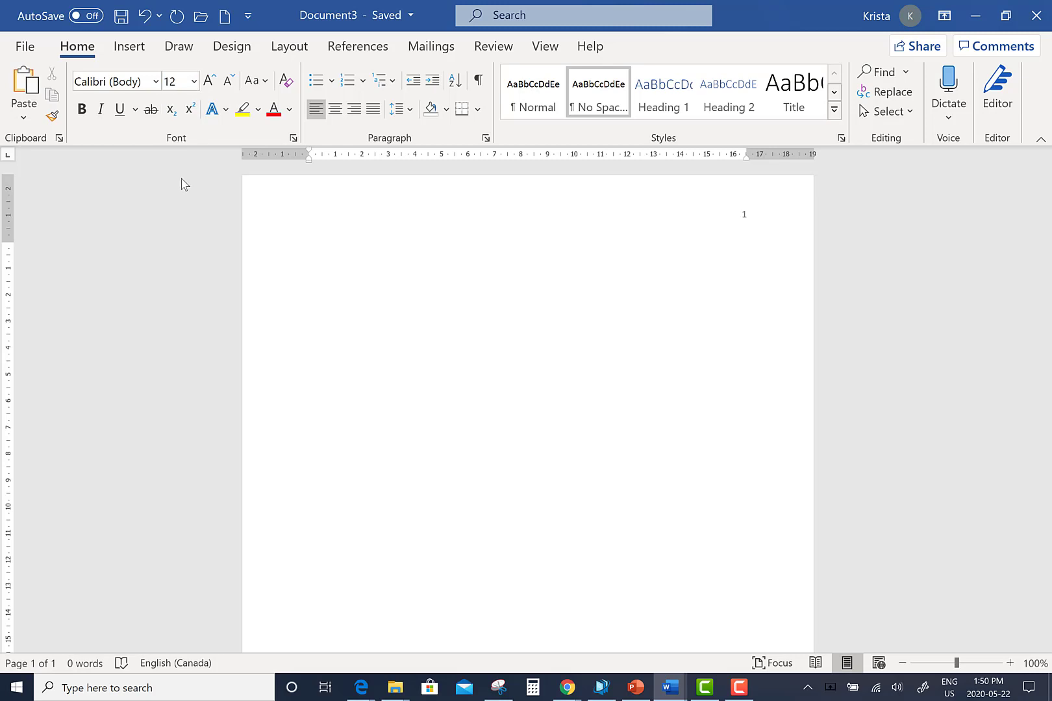
{"action": "left_click", "coordinate": [156, 81]}
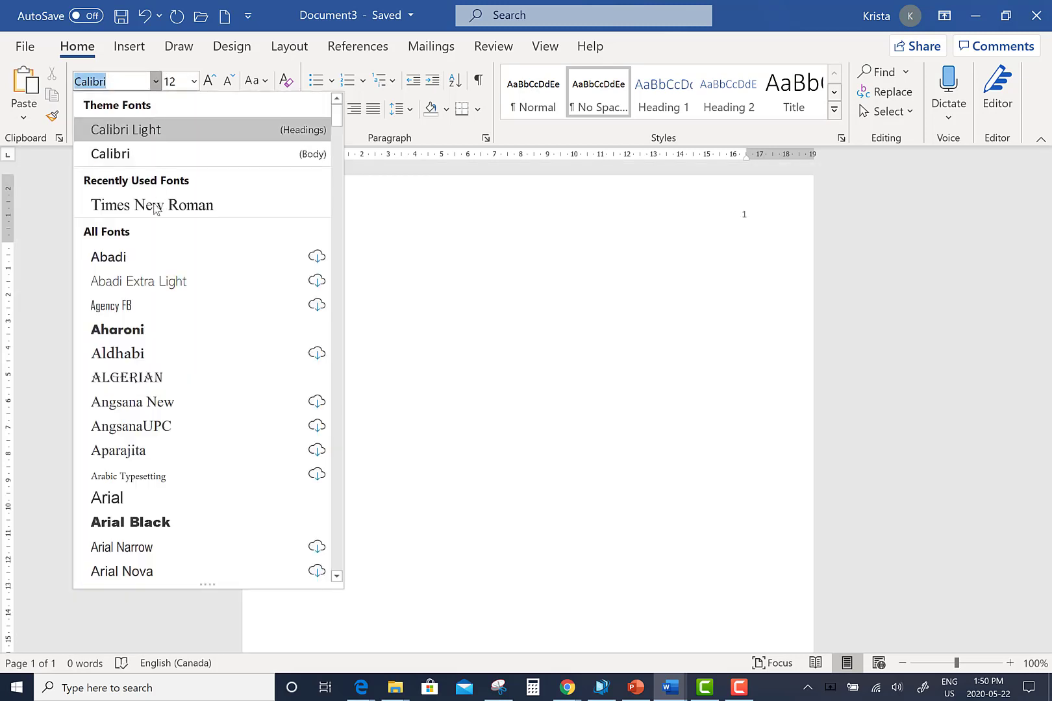
{"action": "left_click", "coordinate": [156, 206]}
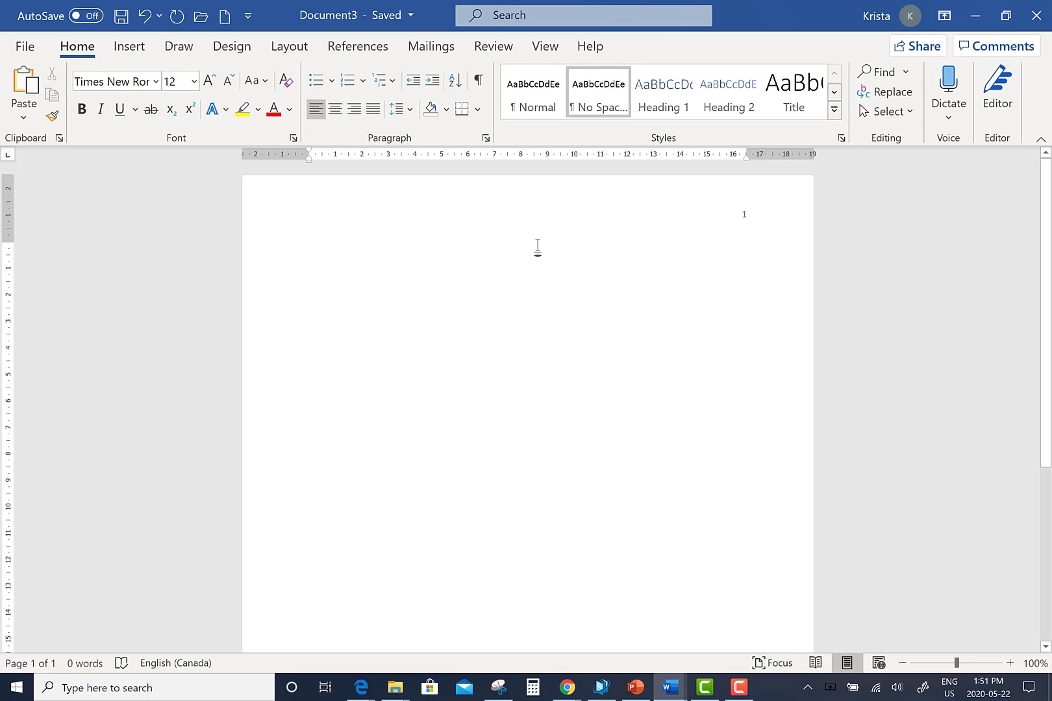
{"action": "key", "text": "Return"}
{"action": "key", "text": "Return"}
{"action": "key", "text": "Return"}
{"action": "key", "text": "Return"}
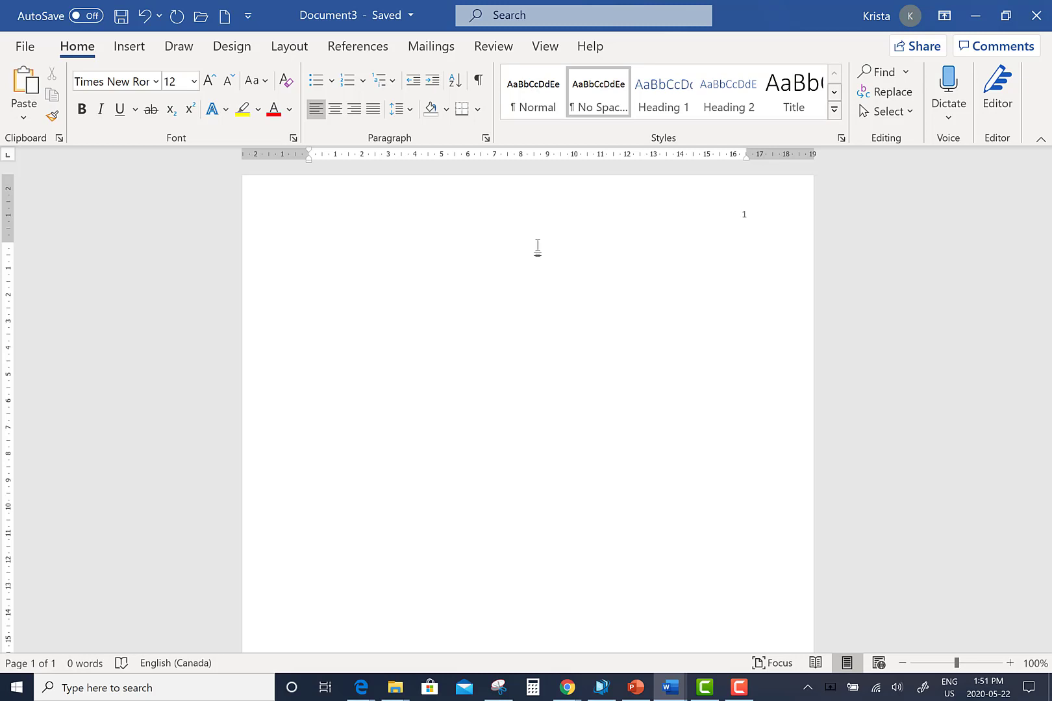
Enter the centred, bold title 'Title of the Assignment' and start a new line below
{"action": "left_click", "coordinate": [335, 115]}
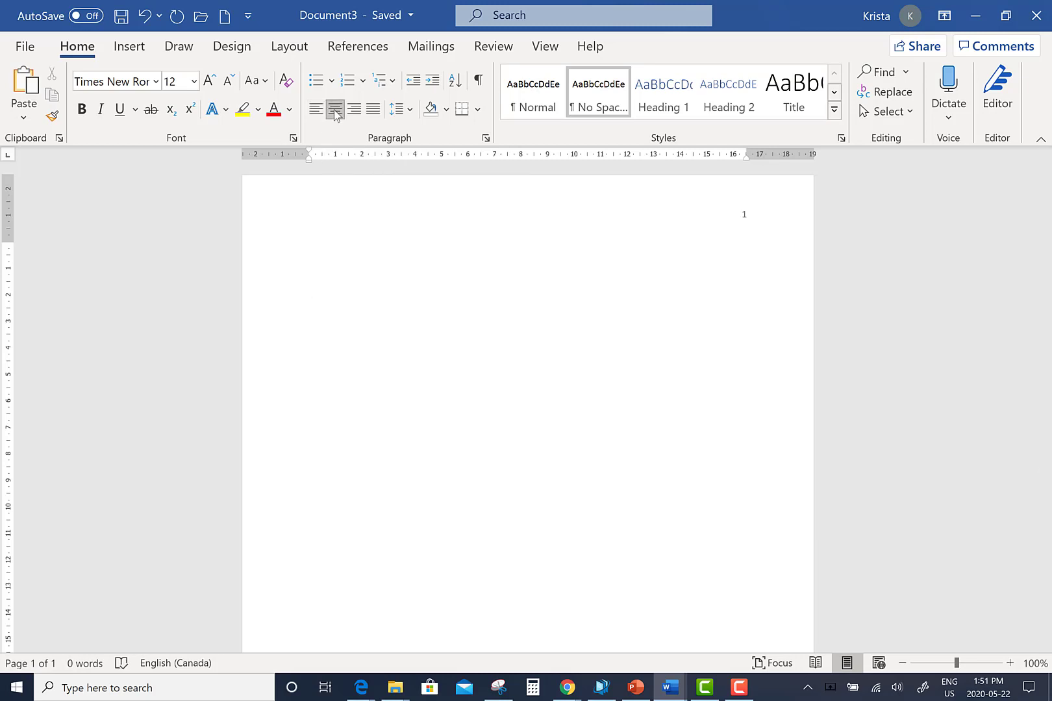
{"action": "left_click", "coordinate": [83, 110]}
{"action": "left_click", "coordinate": [82, 111]}
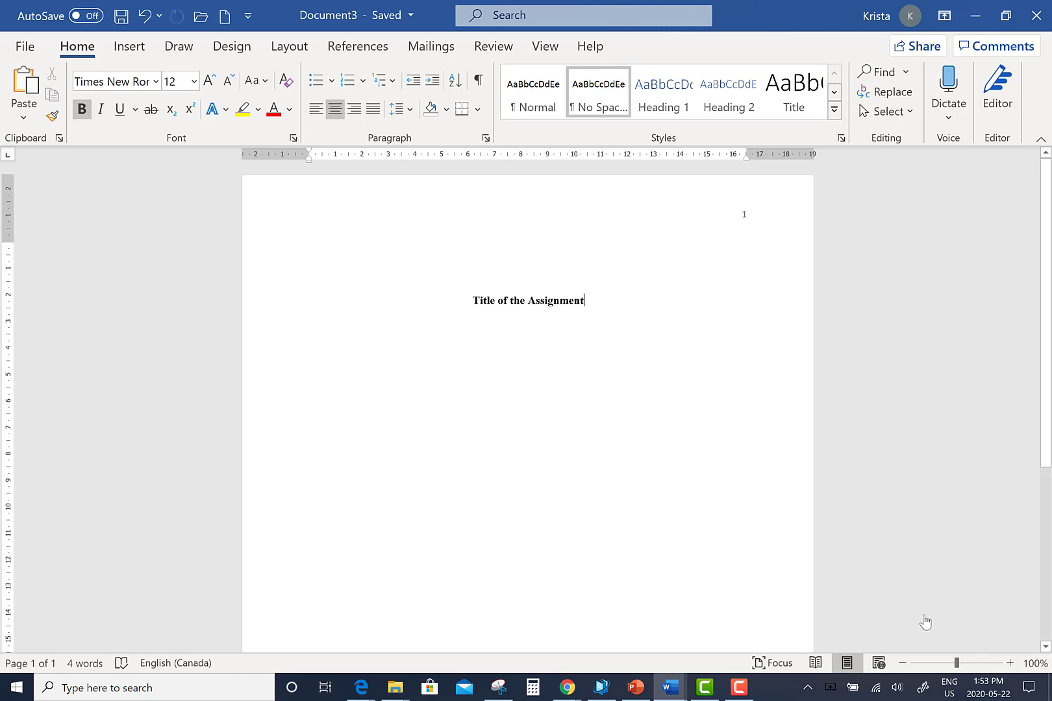
{"action": "key", "text": "Return"}
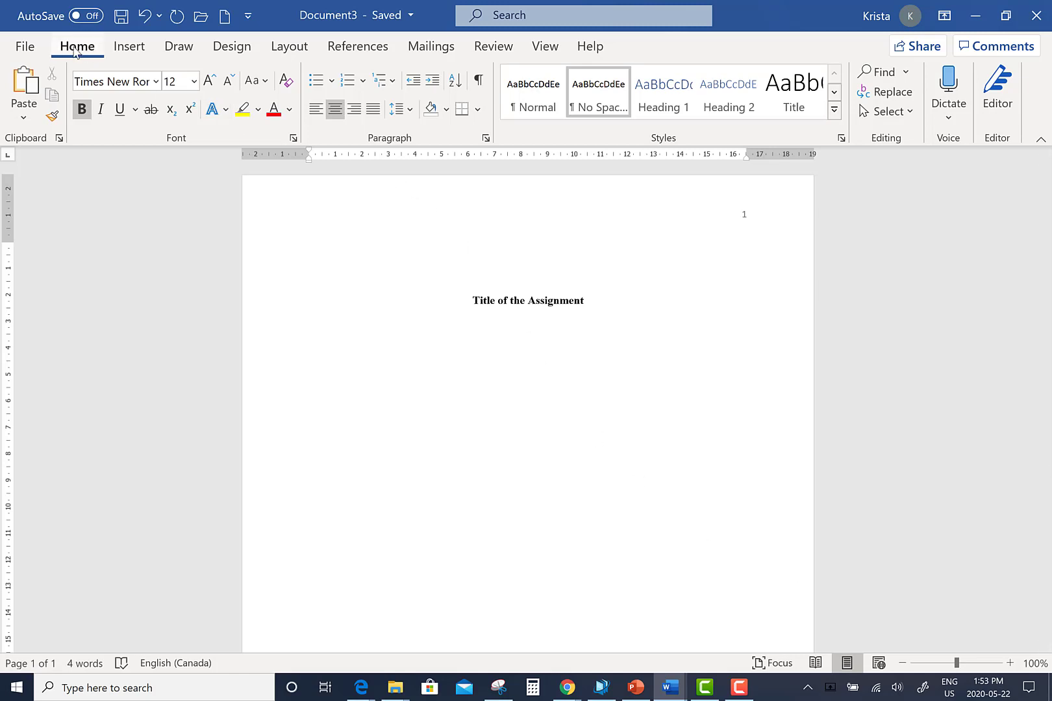
Turn bold off, type the author's name, then the course line 'CS 050 A08: College Writing'
{"action": "left_click", "coordinate": [82, 111]}
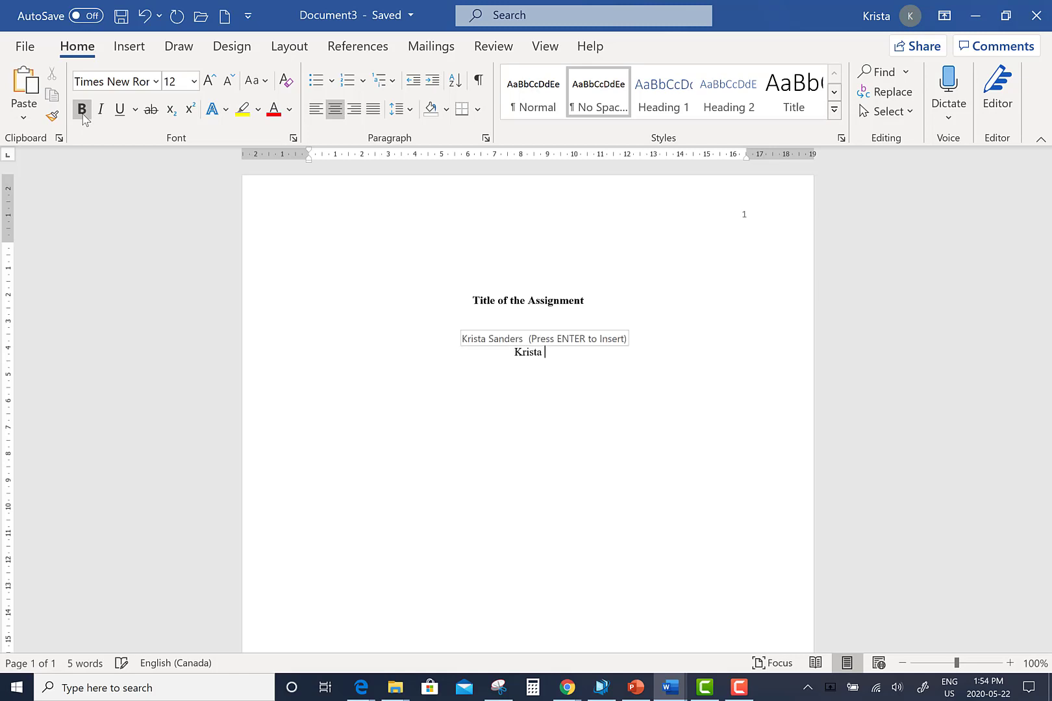
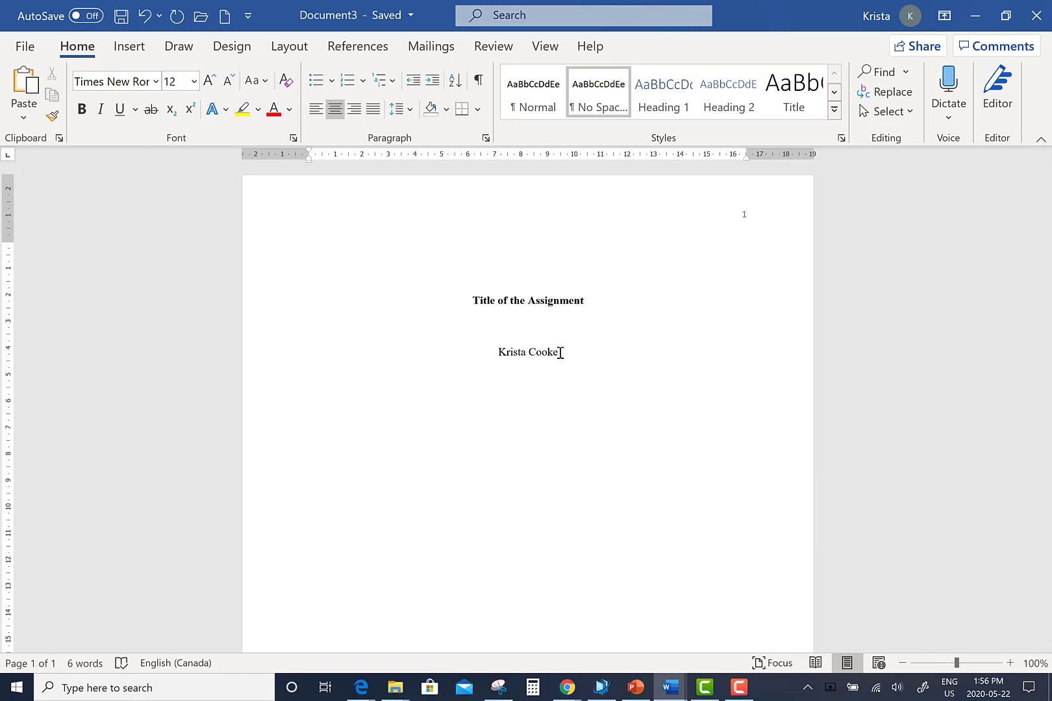
{"action": "key", "text": "Return"}
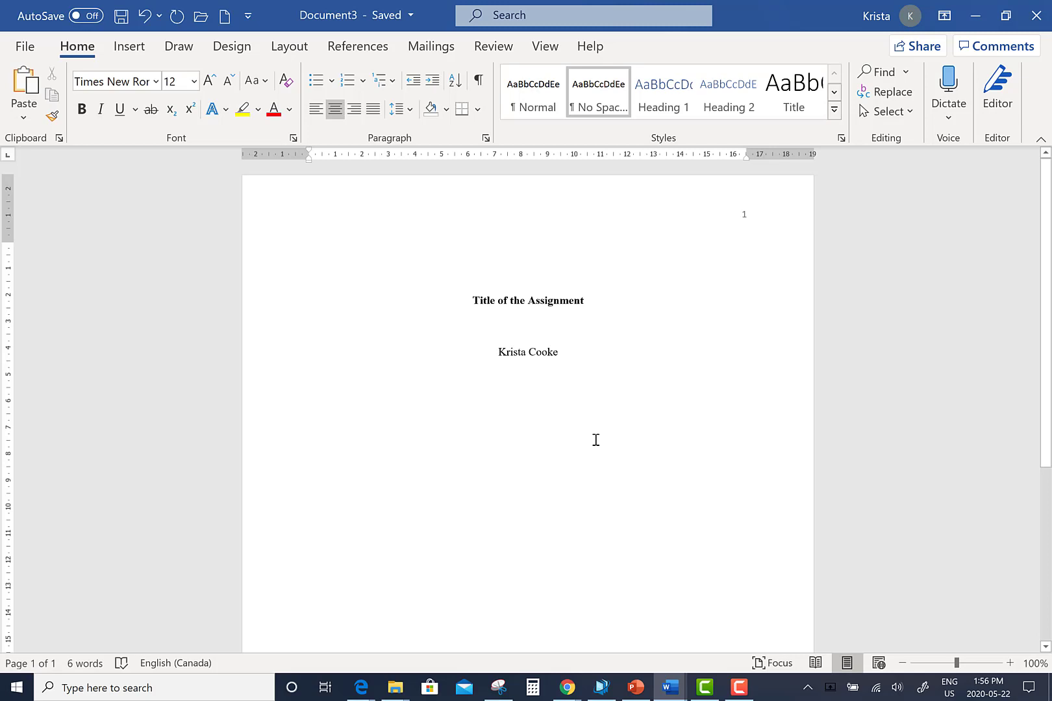
{"action": "type", "text": "CS 050 A08: College Writing"}
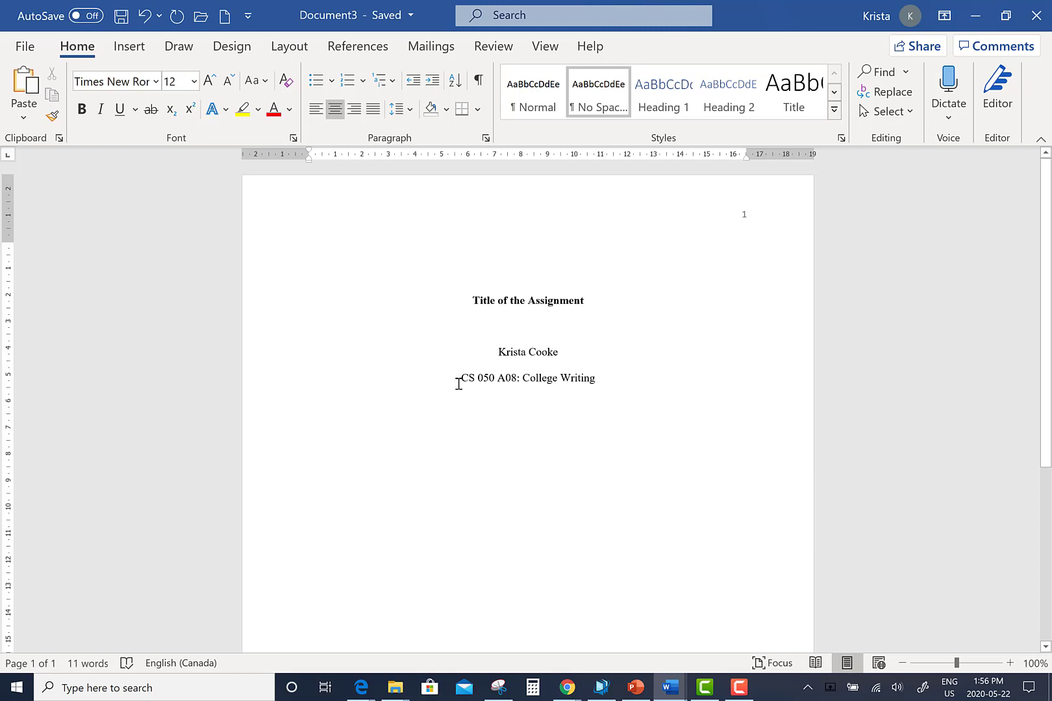
{"action": "left_click", "coordinate": [520, 390]}
{"action": "type", "text": ":"}
{"action": "key", "text": "End"}
Add the professor's name and the date May 22, 2020 on separate centred lines
{"action": "key", "text": "Return"}
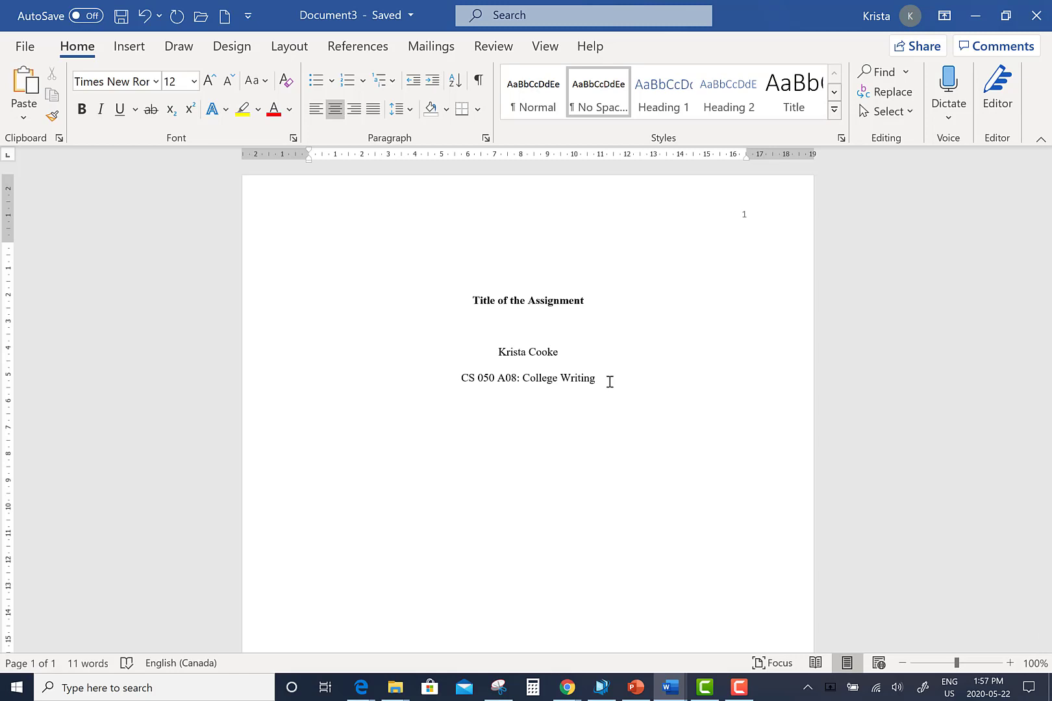
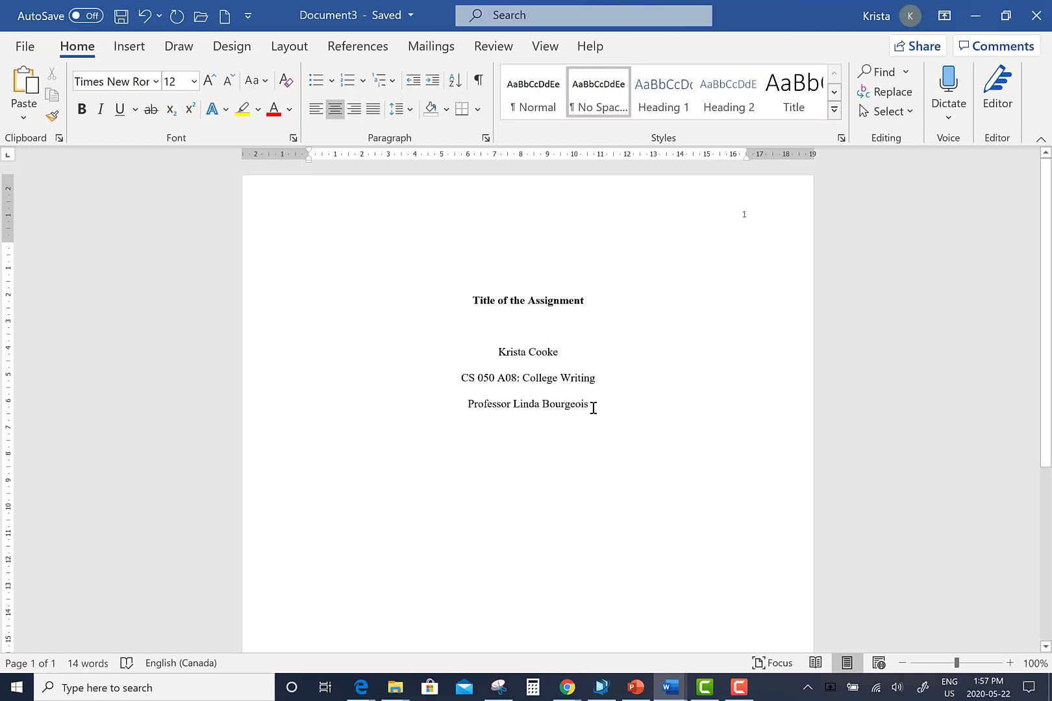
{"action": "key", "text": "Return"}
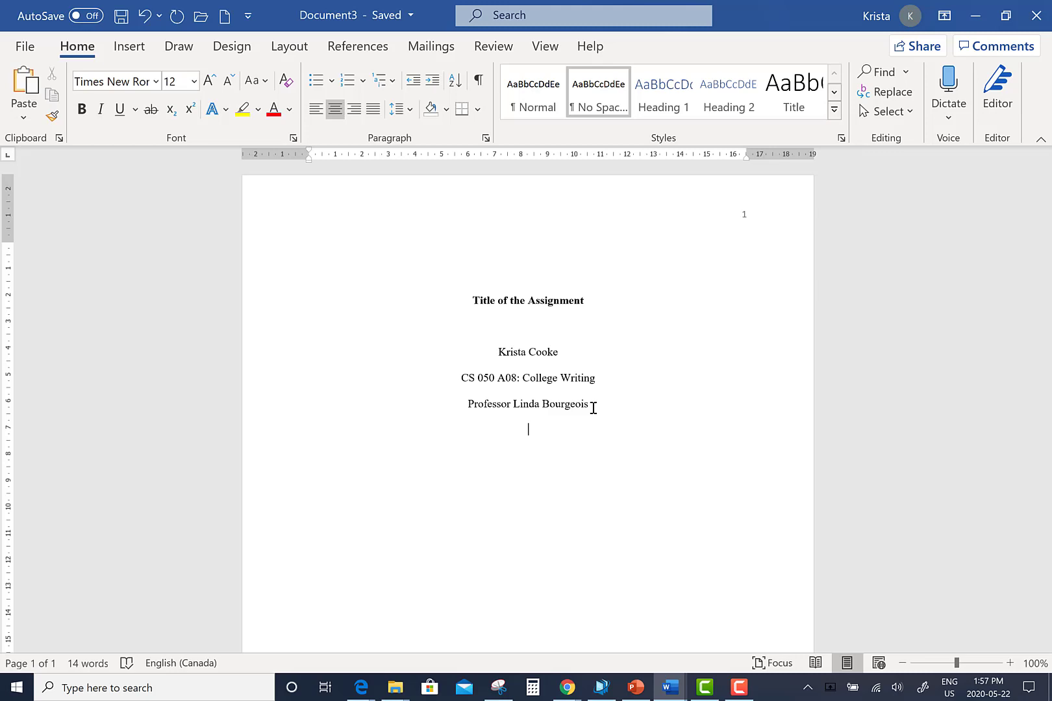
{"action": "type", "text": "May 22, 2020"}
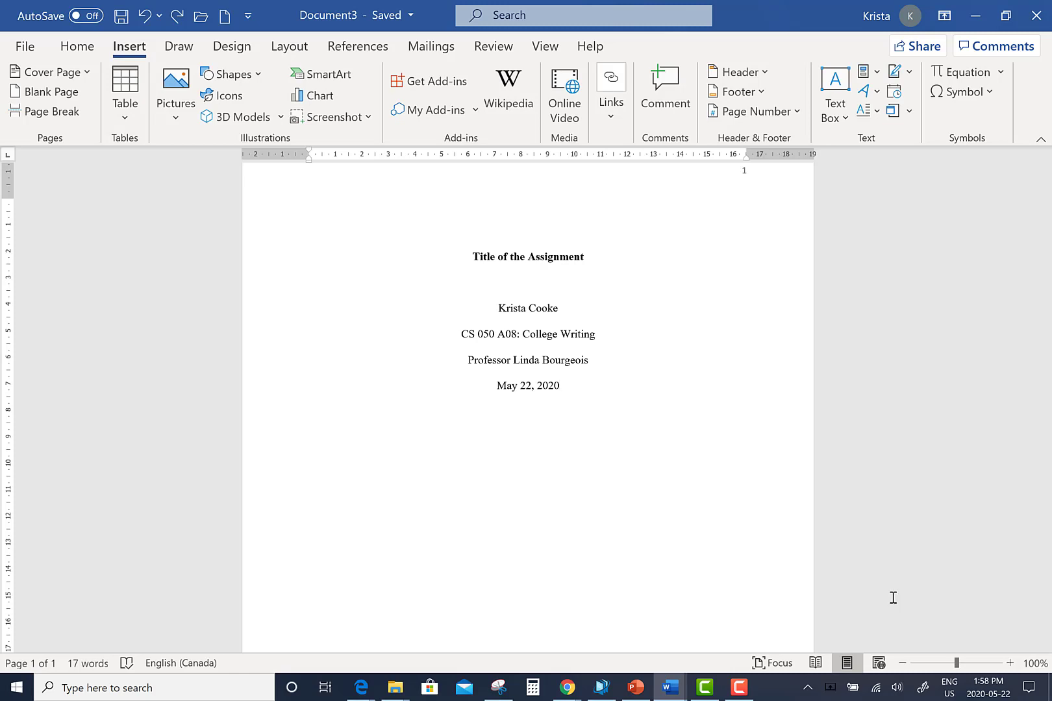
Insert a page break after the title block to start page 2
{"action": "left_click", "coordinate": [46, 114]}
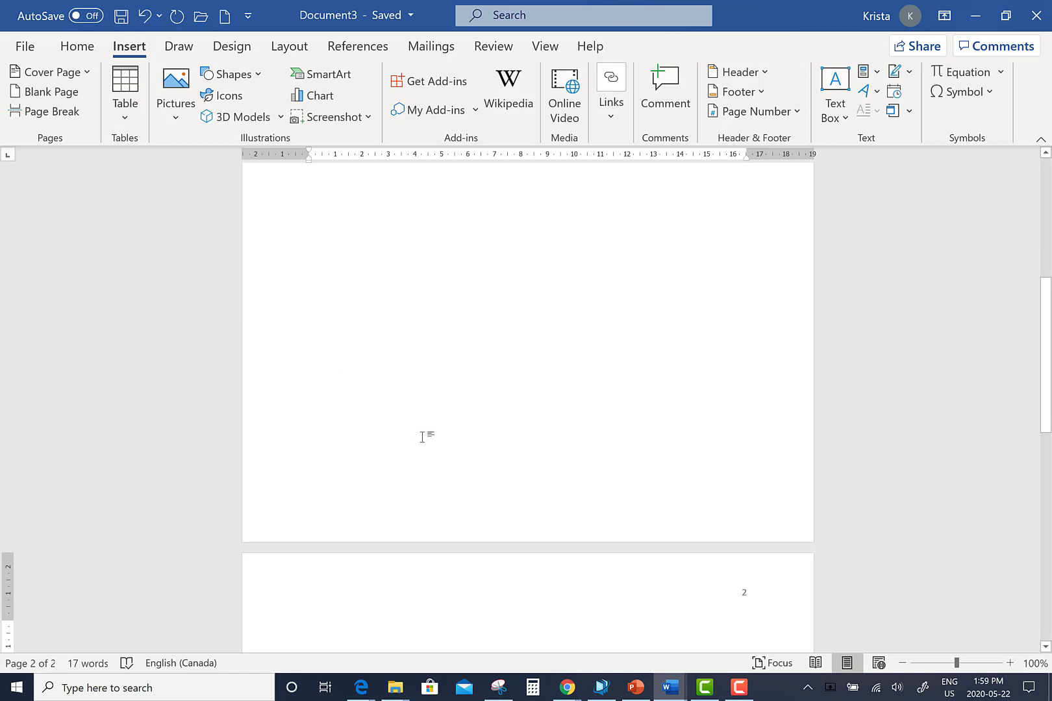
{"action": "scroll", "coordinate": [425, 444], "scroll_direction": "down", "scroll_amount": 5}
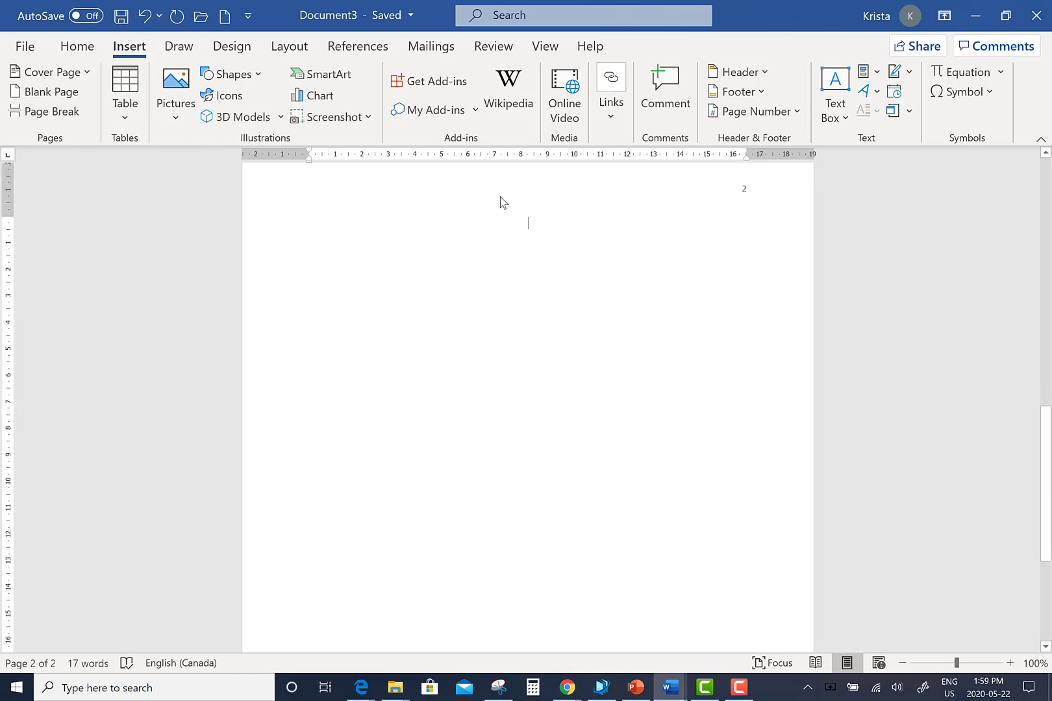
{"action": "scroll", "coordinate": [518, 224], "scroll_direction": "up", "scroll_amount": 2}
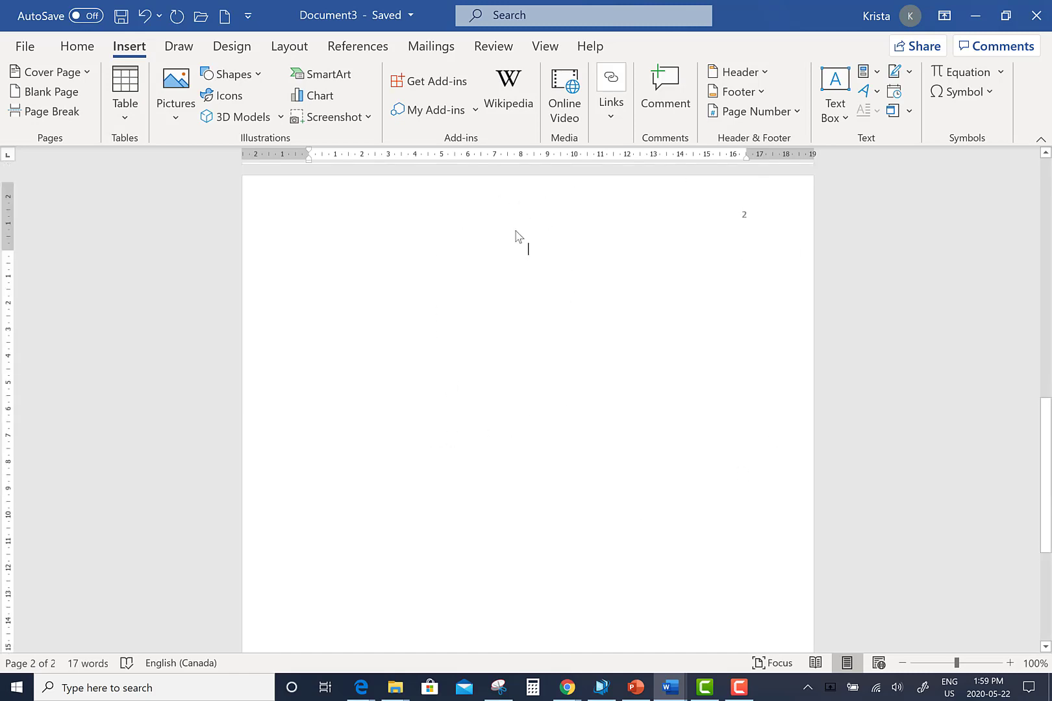
Type the bold, centred heading 'Title of the Assignment' on page 2, then left-align the next line
{"action": "left_click", "coordinate": [79, 51]}
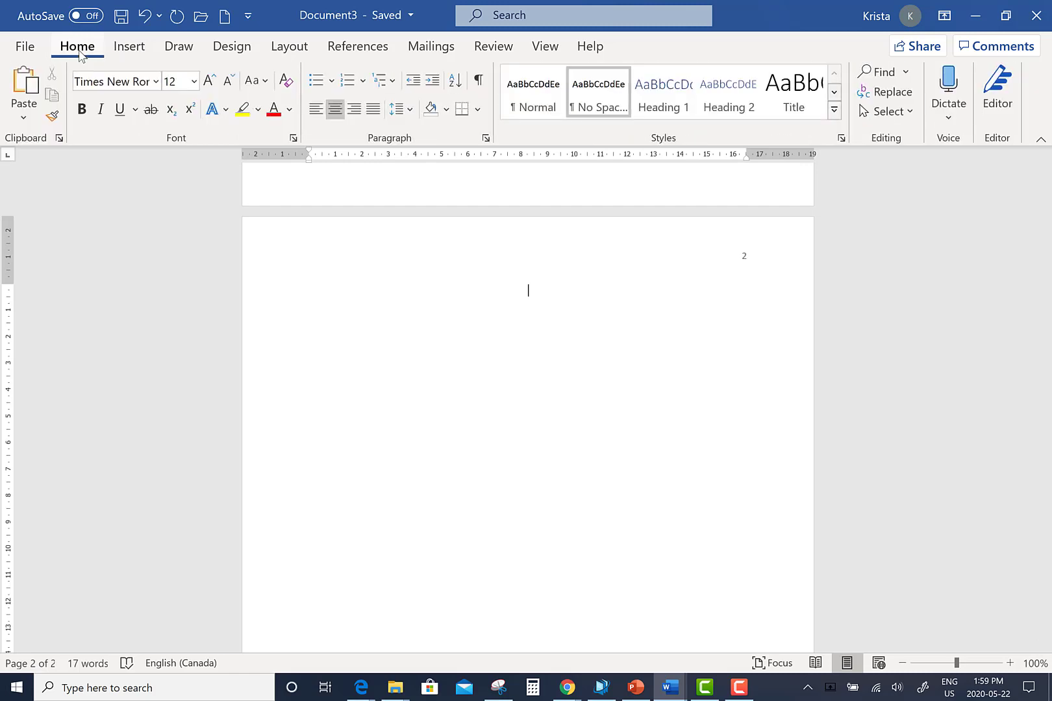
{"action": "left_click", "coordinate": [340, 109]}
{"action": "left_click", "coordinate": [341, 111]}
{"action": "left_click", "coordinate": [86, 119]}
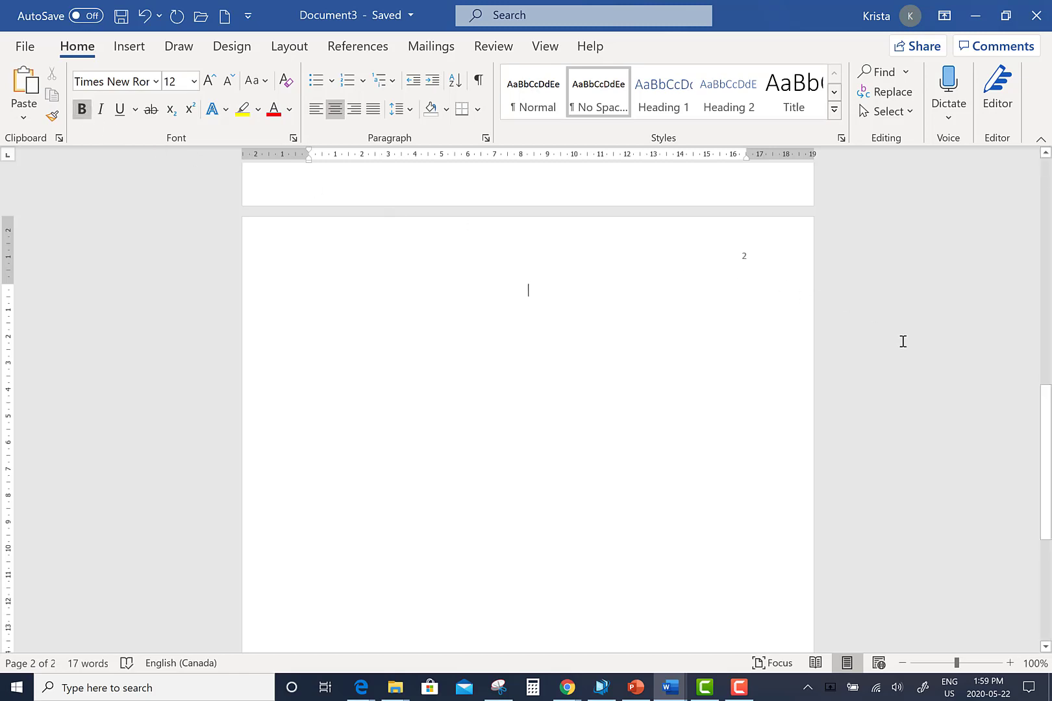
{"action": "type", "text": "Title "}
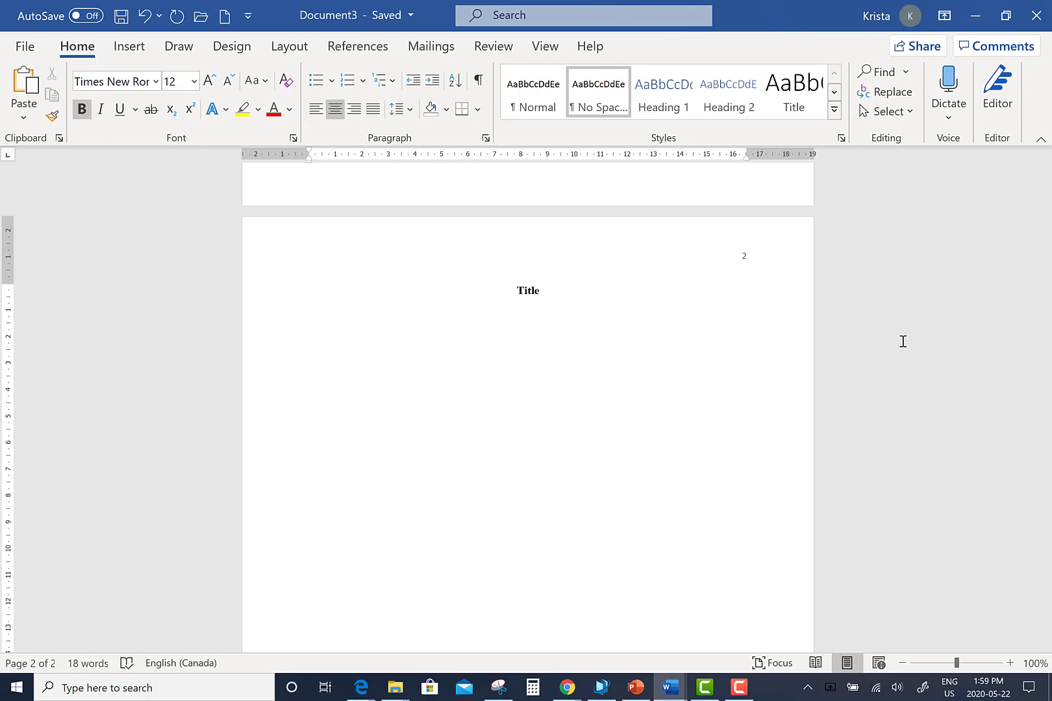
{"action": "type", "text": "of the Assignment"}
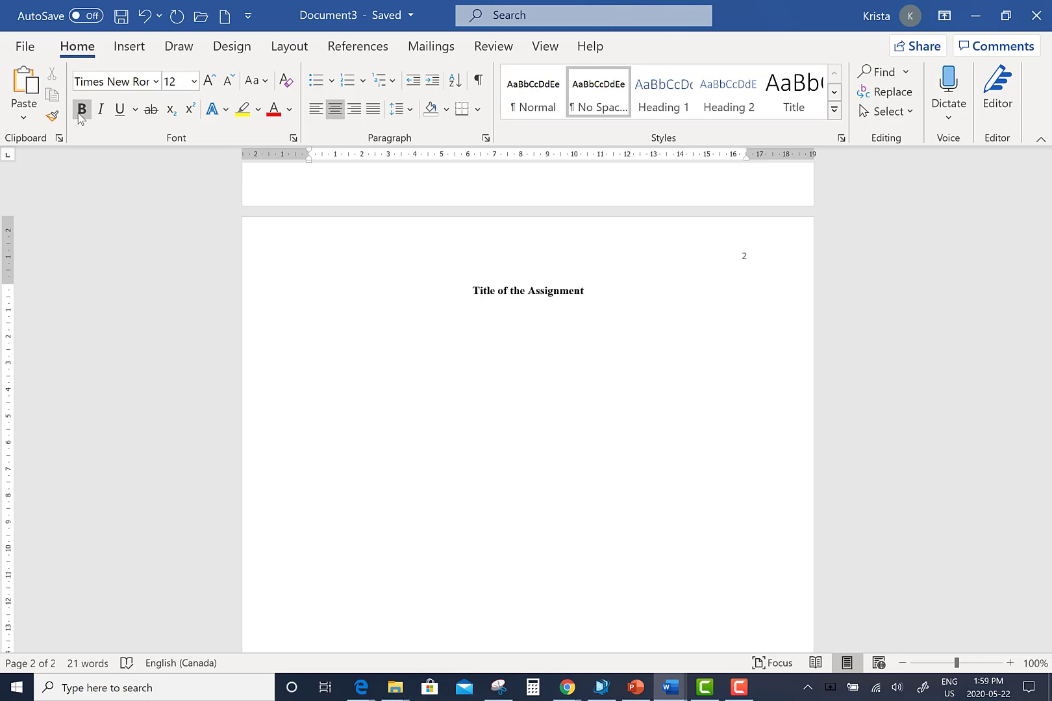
{"action": "left_click", "coordinate": [316, 110]}
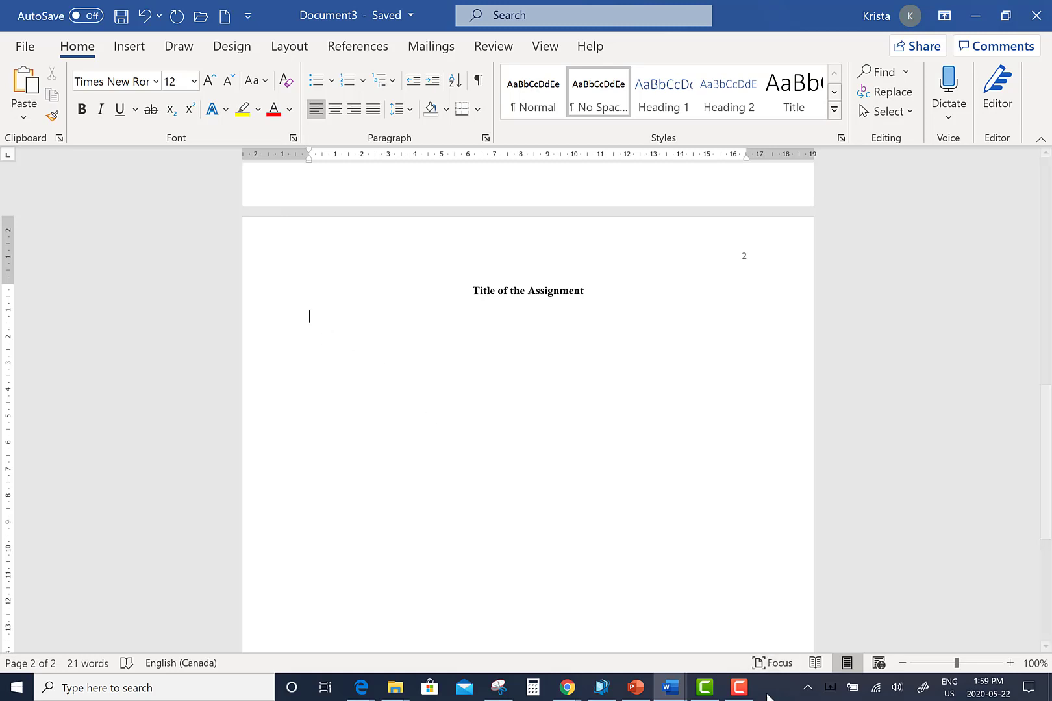
{"action": "scroll", "coordinate": [903, 619], "scroll_direction": "up", "scroll_amount": 10}
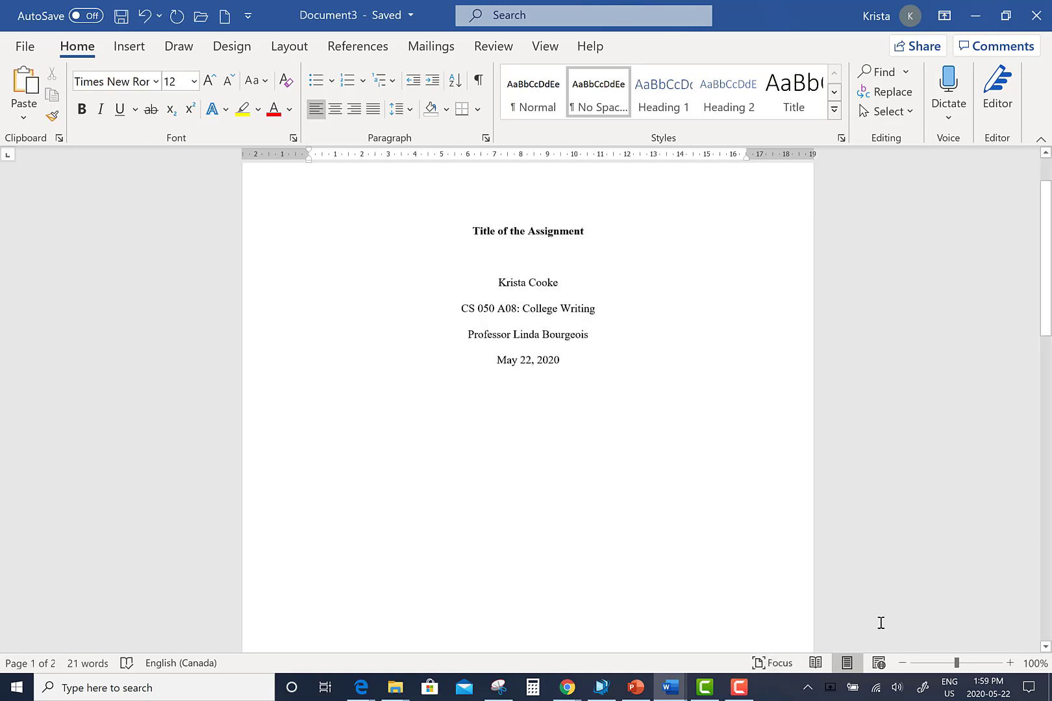